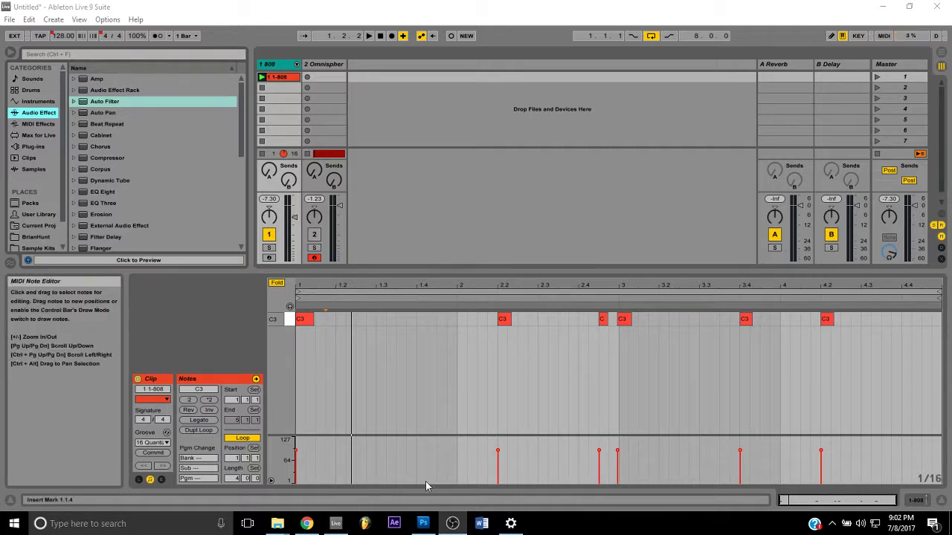
Raise all six C3 notes in the 808 clip from velocity 91 to 101, auditioning before and after
click(262, 77)
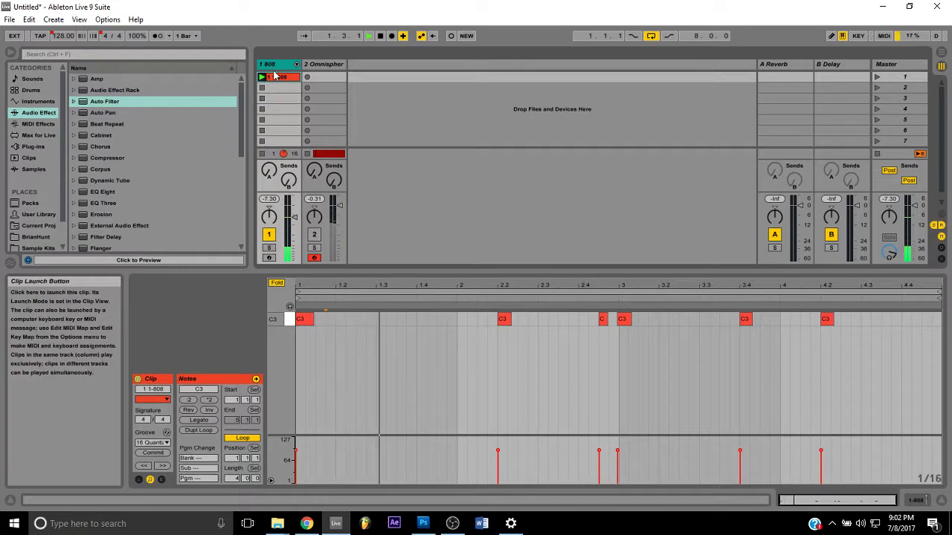
click(381, 36)
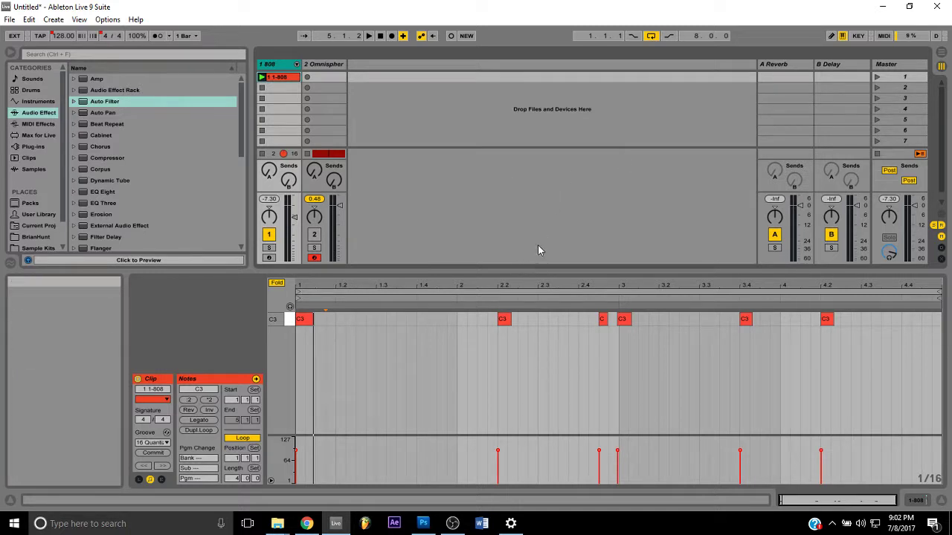
click(290, 322)
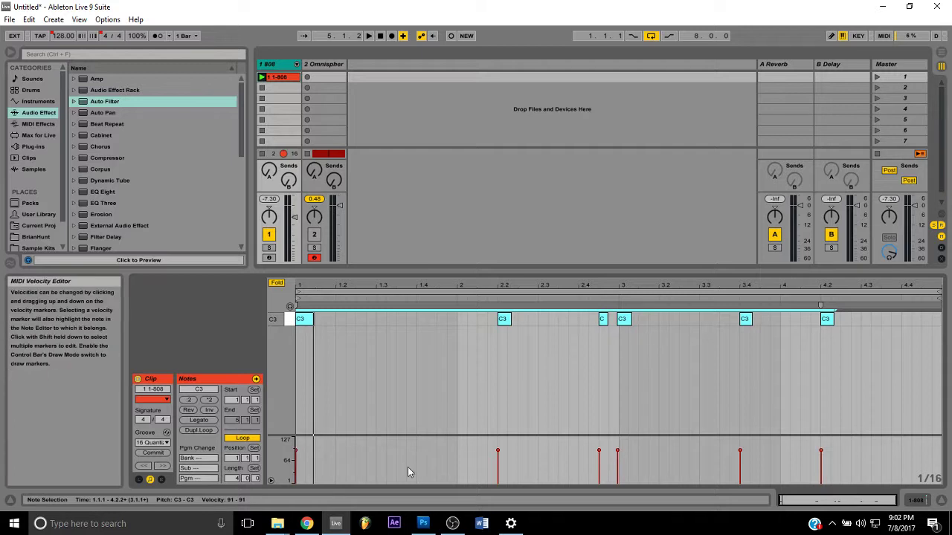
drag(497, 451, 492, 420)
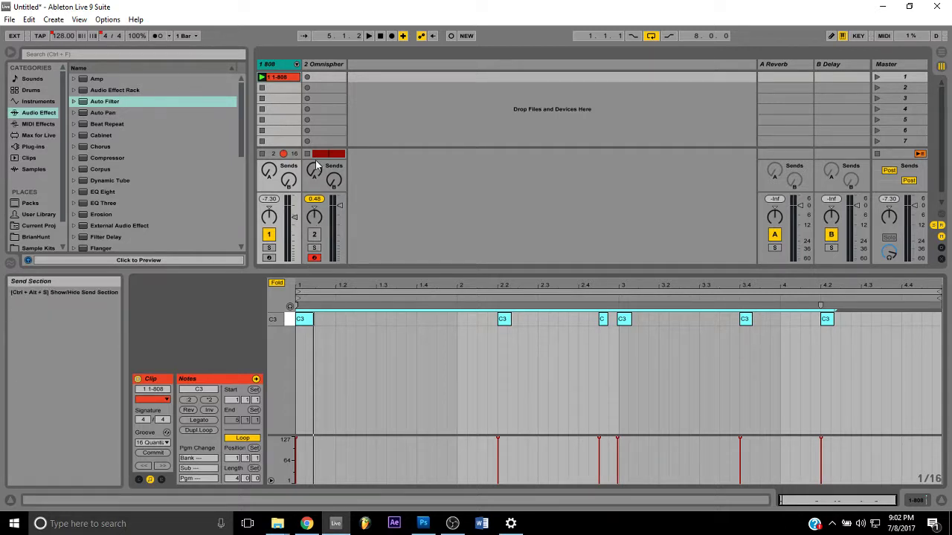
click(262, 79)
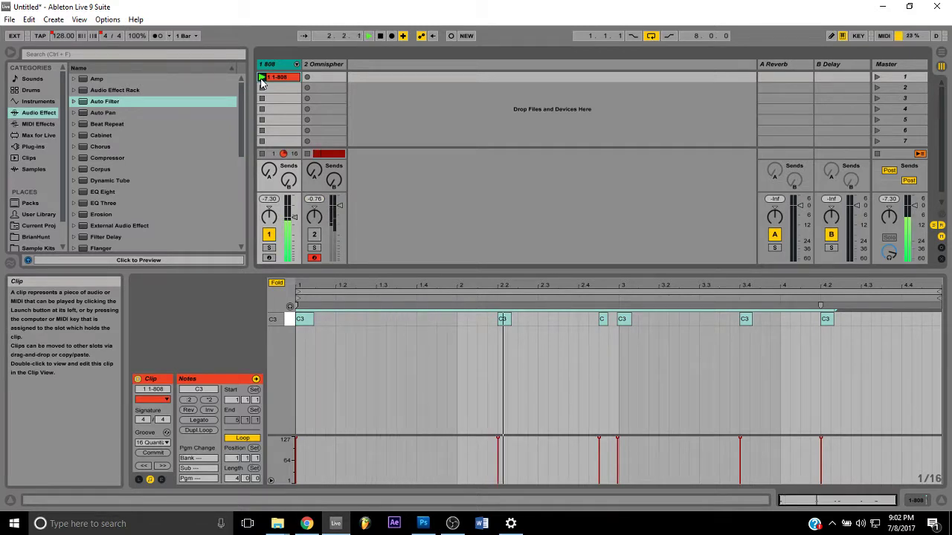
click(379, 35)
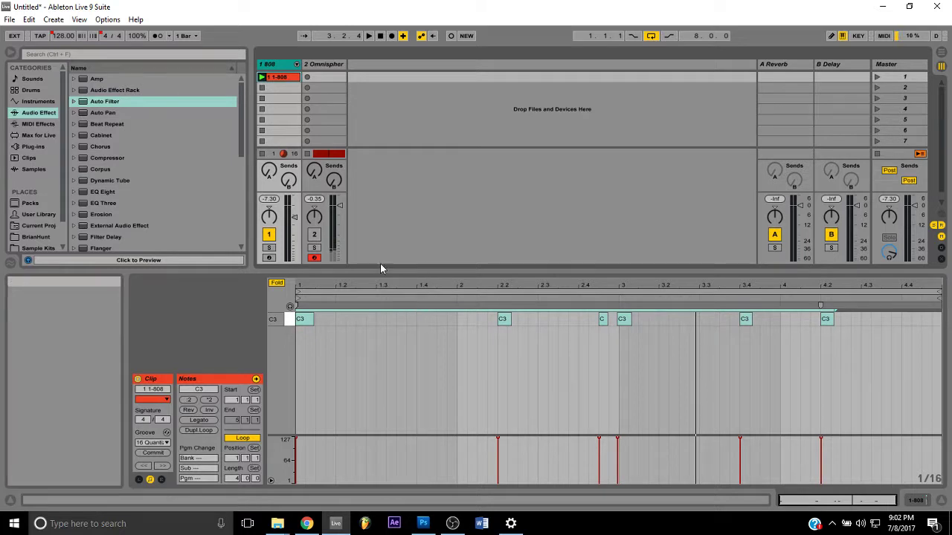
Drop EQ Eight onto the 808 track's device chain and expand its frequency display
double_click(284, 64)
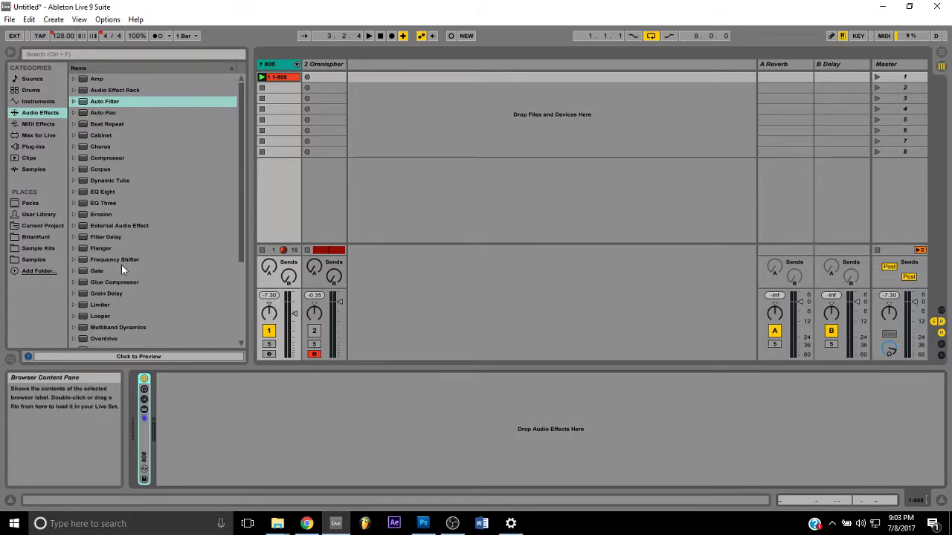
click(108, 192)
drag(108, 193, 272, 196)
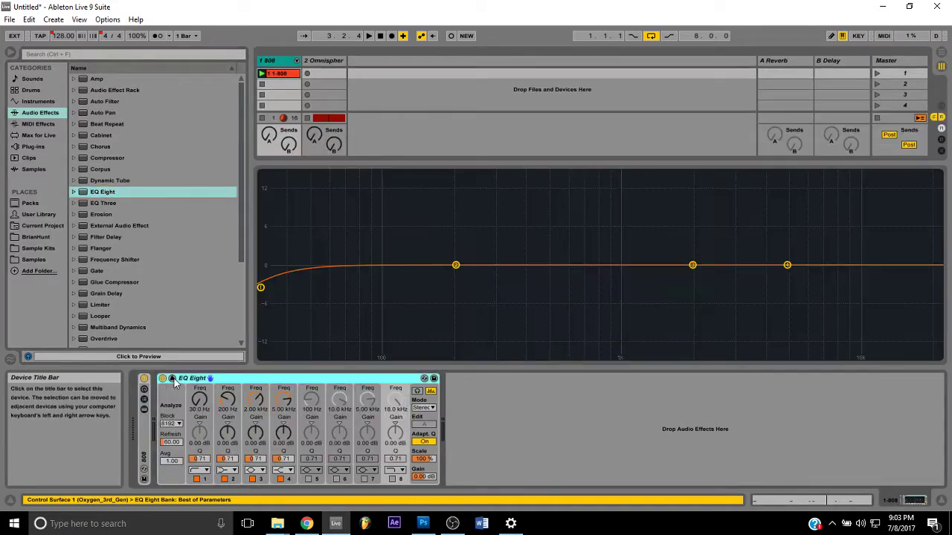
click(172, 379)
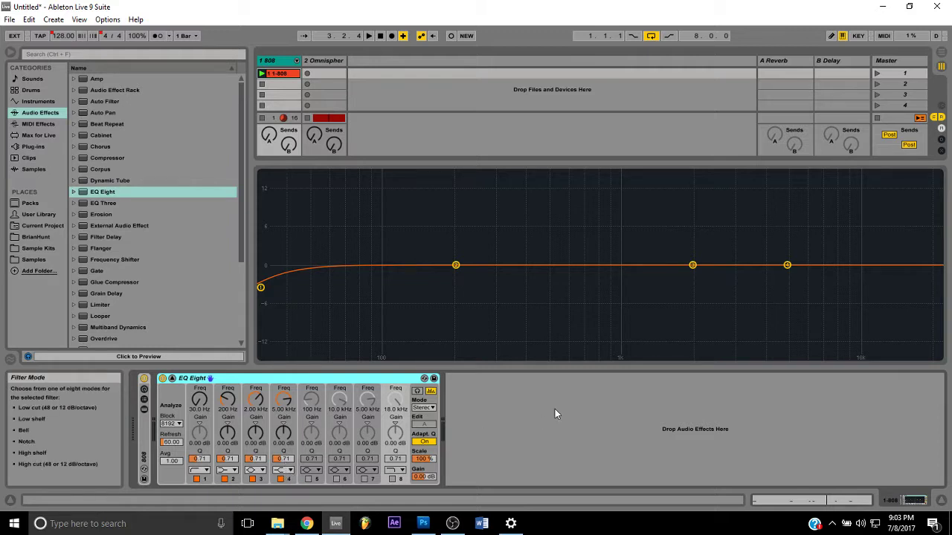
Make EQ Eight band 4 a high cut with Q 0.76, lowering its cutoff to about 257 Hz
click(285, 472)
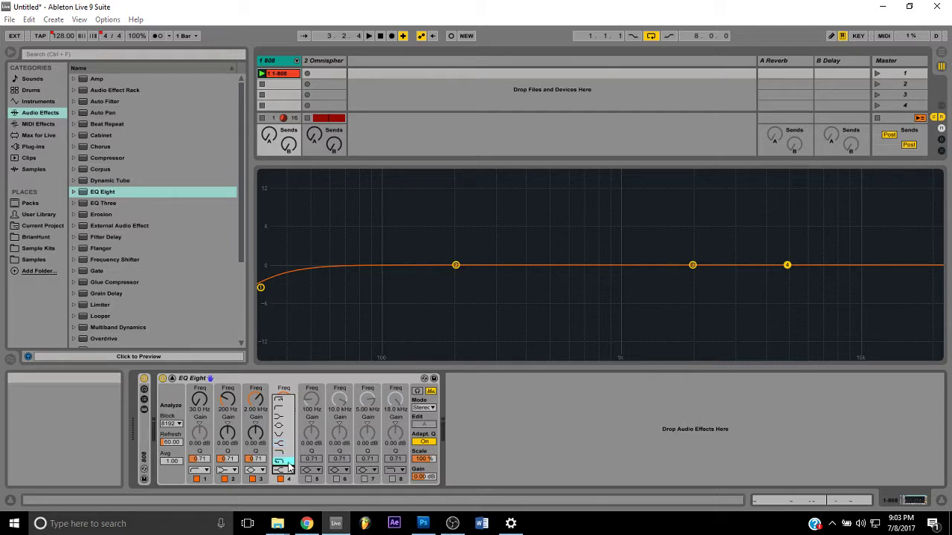
click(288, 462)
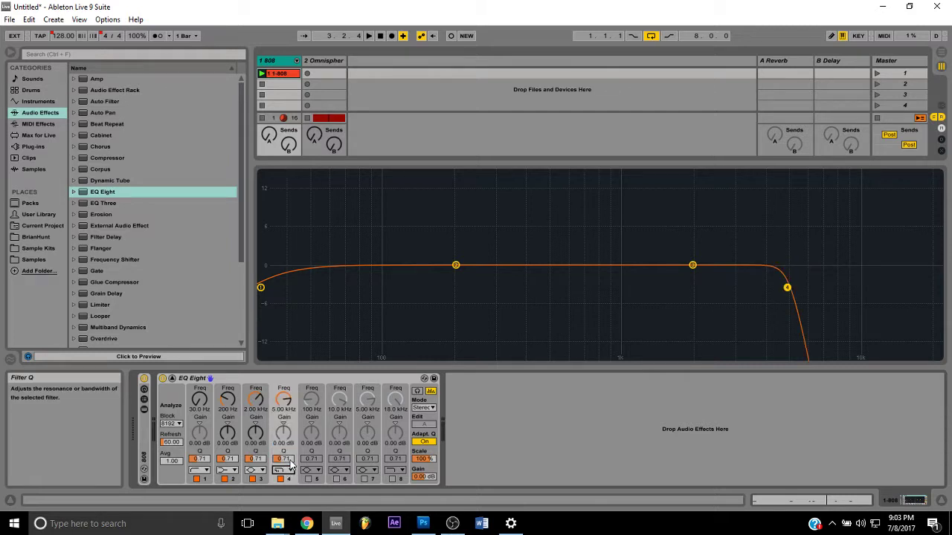
drag(284, 459, 284, 451)
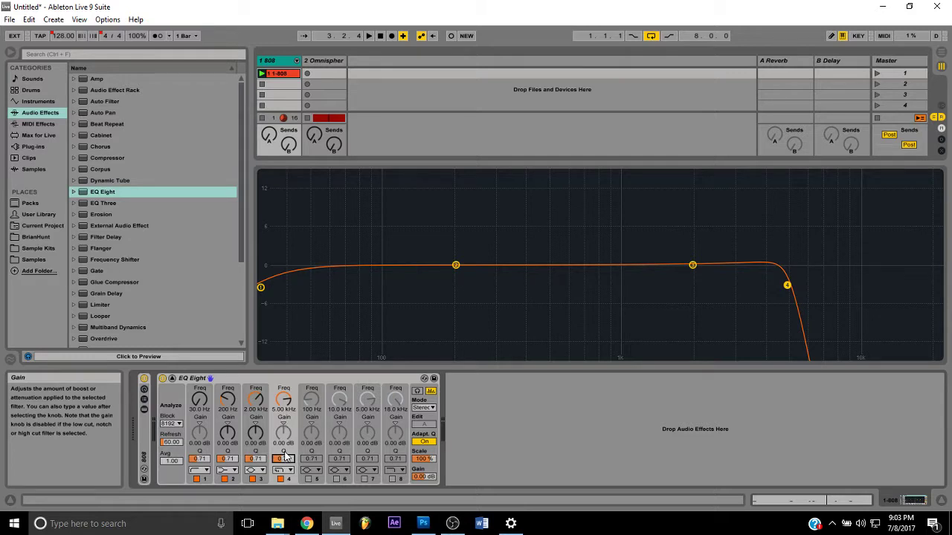
click(369, 37)
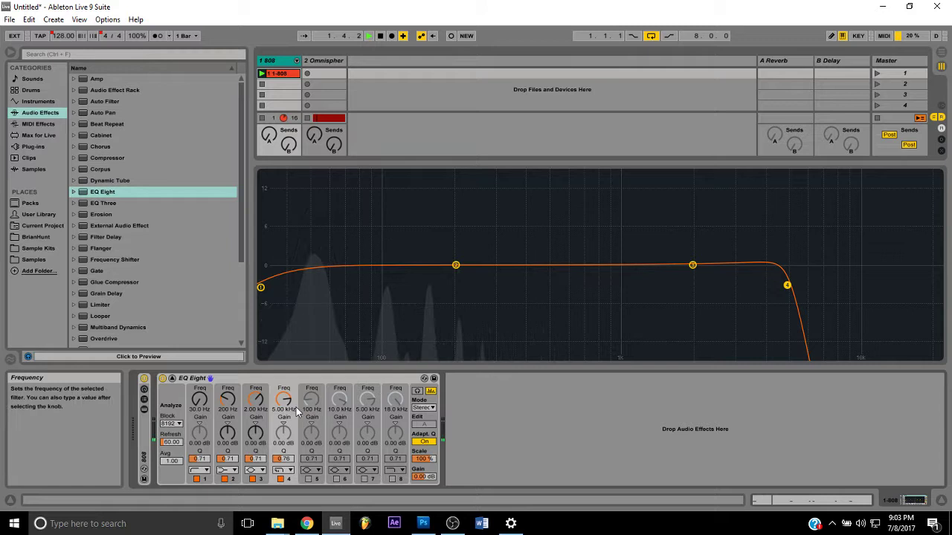
drag(297, 413, 297, 421)
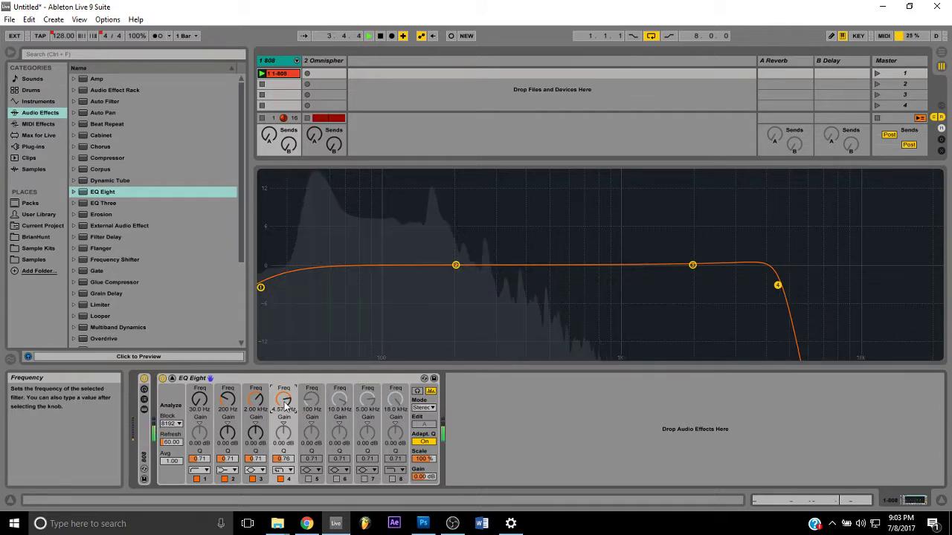
drag(285, 403, 284, 534)
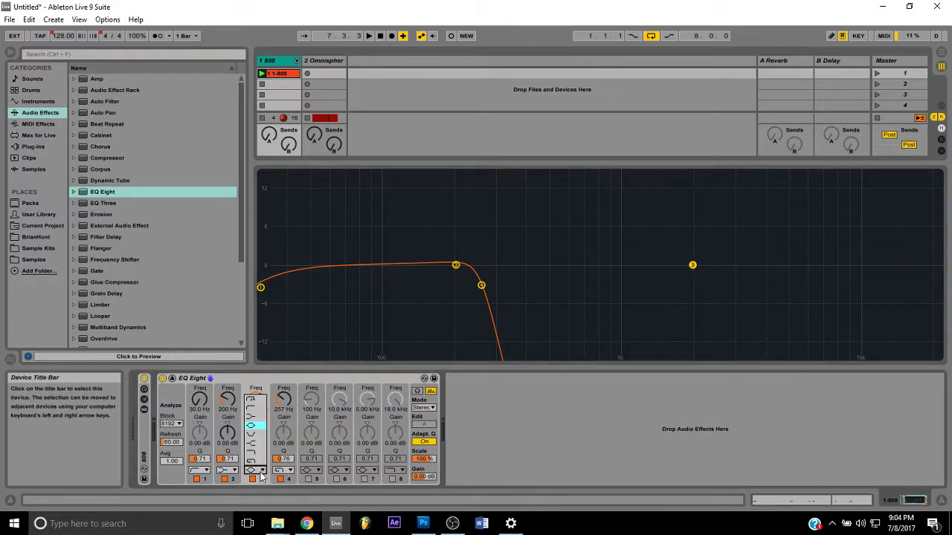
Set band 3 as a second high cut at 231 Hz with Q 0.79
scroll(262, 466, down, 1)
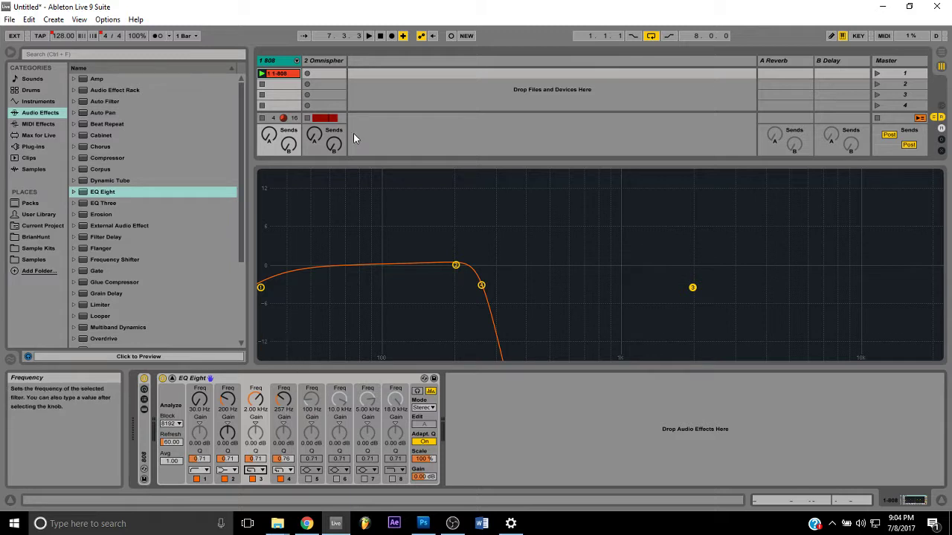
click(370, 36)
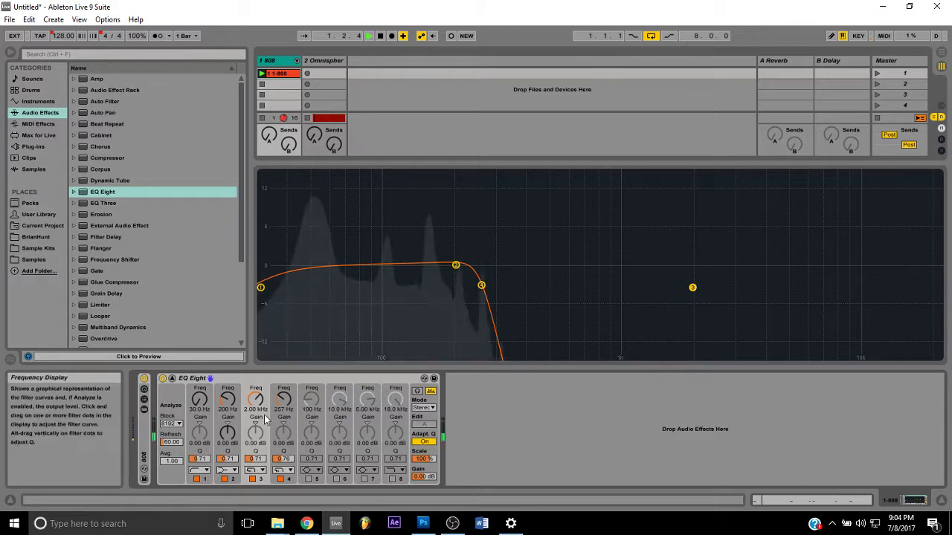
drag(258, 405, 258, 481)
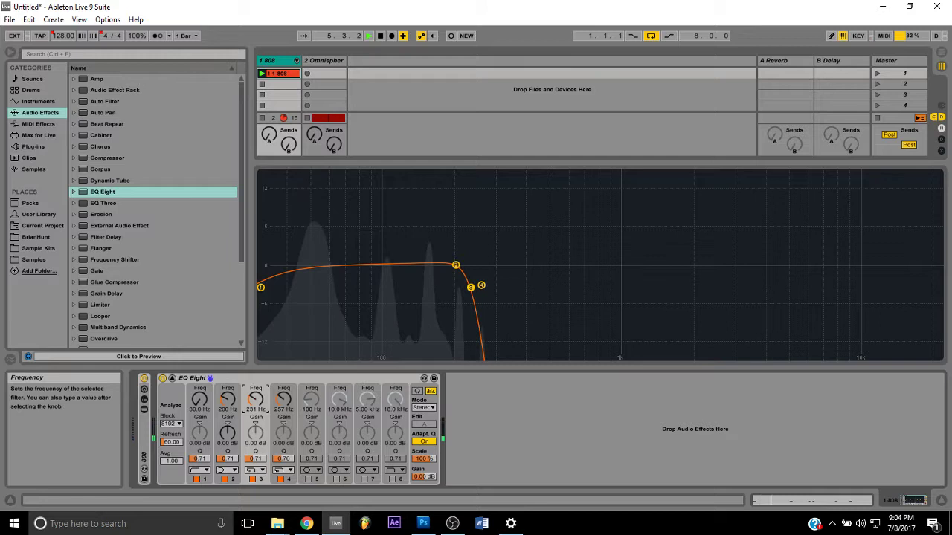
click(255, 458)
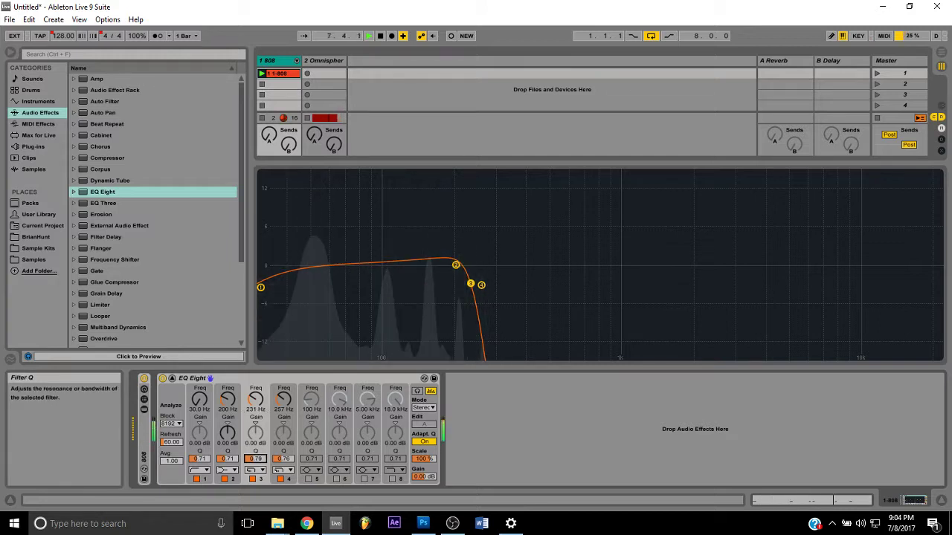
drag(255, 458, 260, 443)
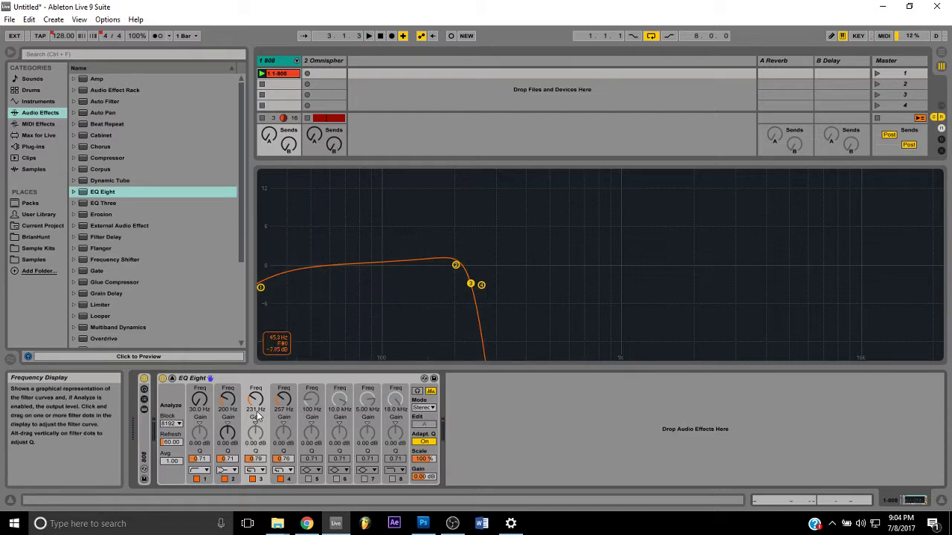
Make band 1 a 48 dB low cut at 56.2 Hz with Q 1.10
click(259, 287)
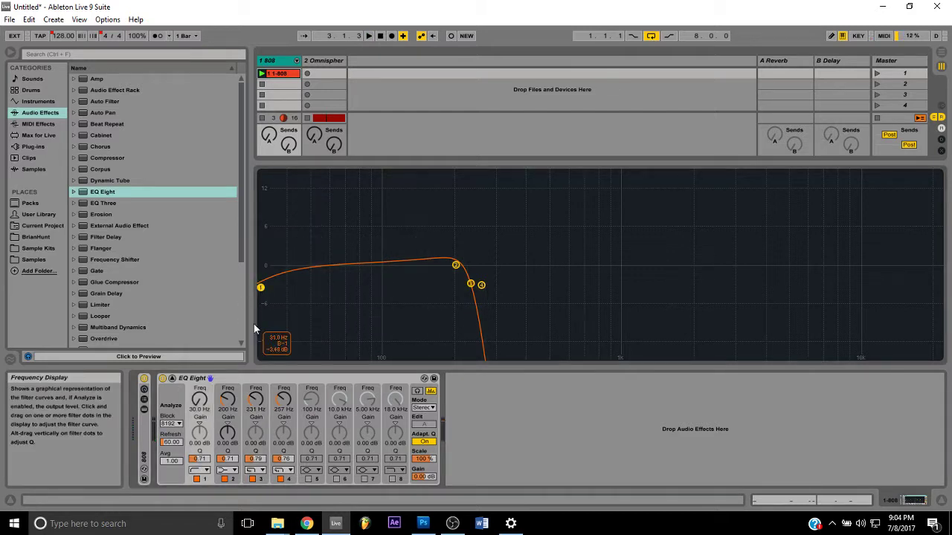
click(207, 476)
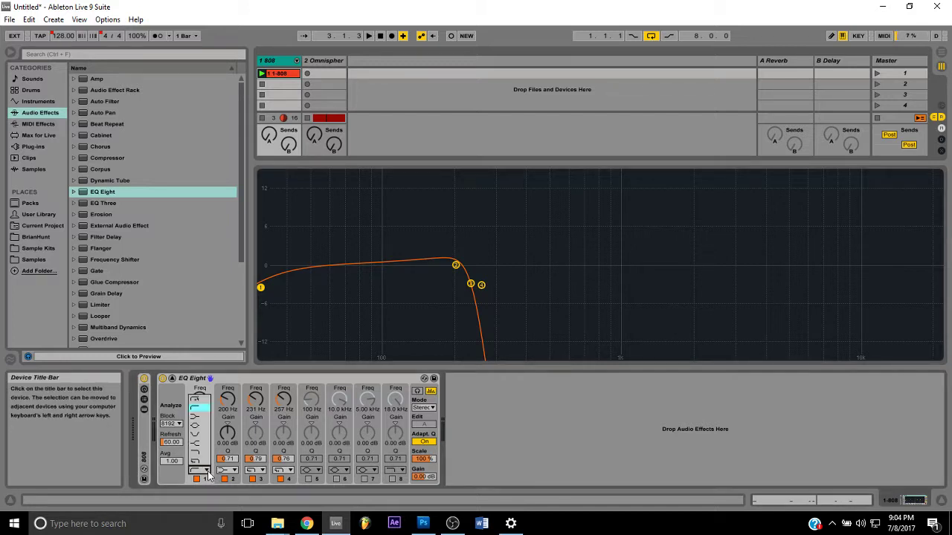
click(202, 402)
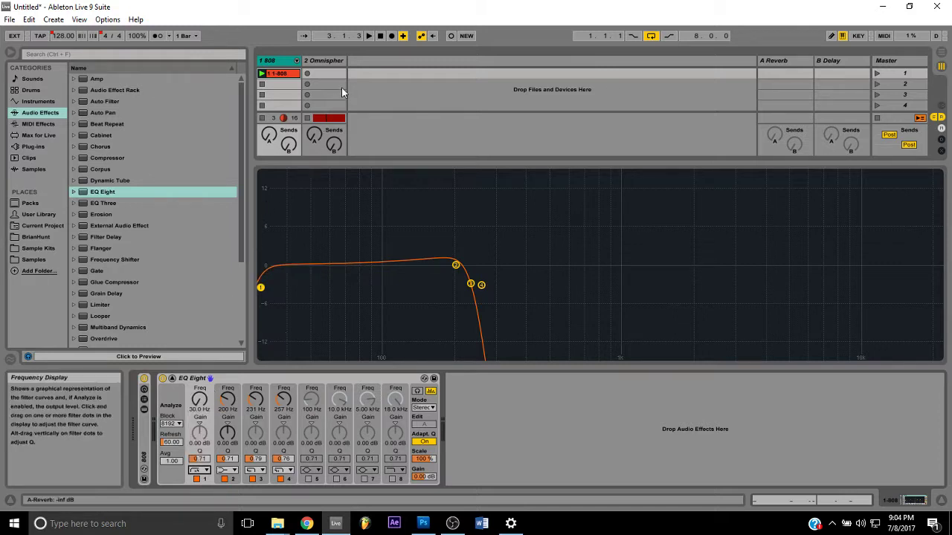
click(368, 37)
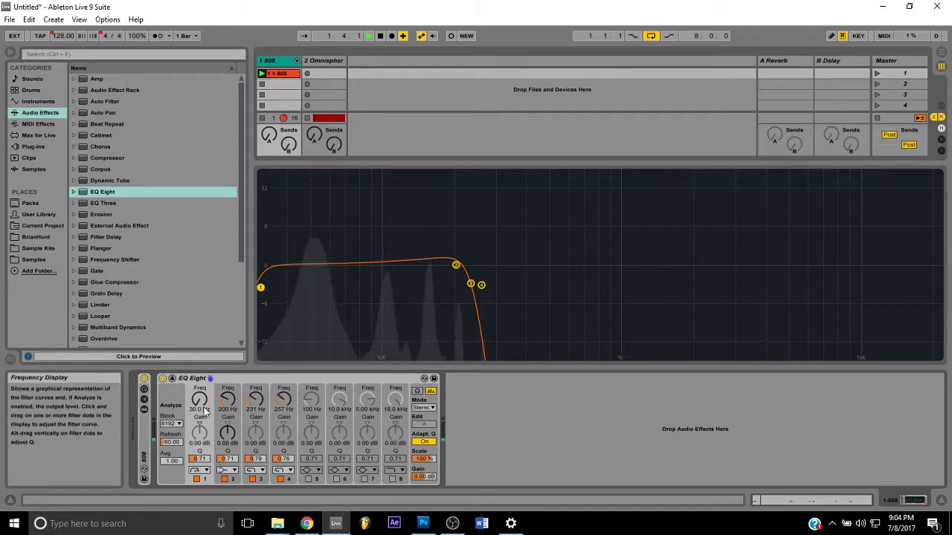
drag(203, 407, 203, 392)
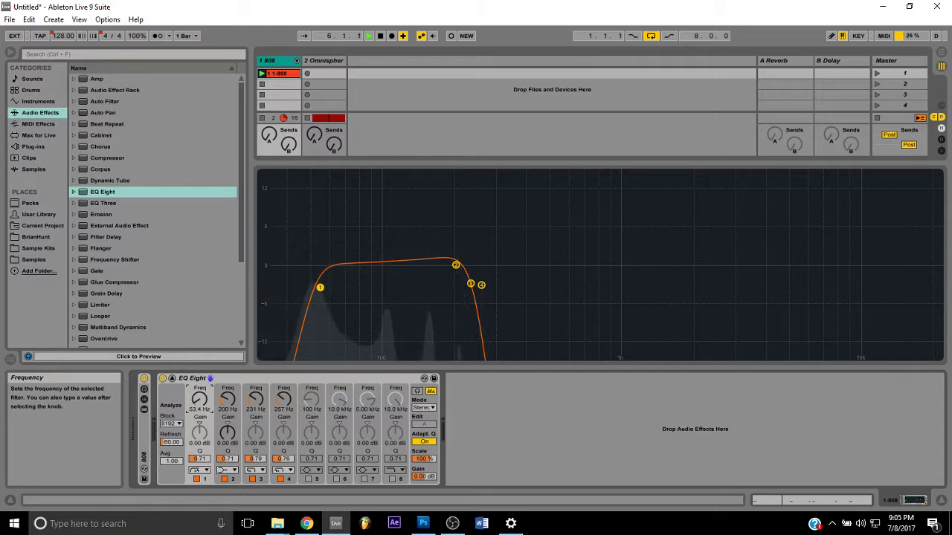
drag(203, 392, 203, 391)
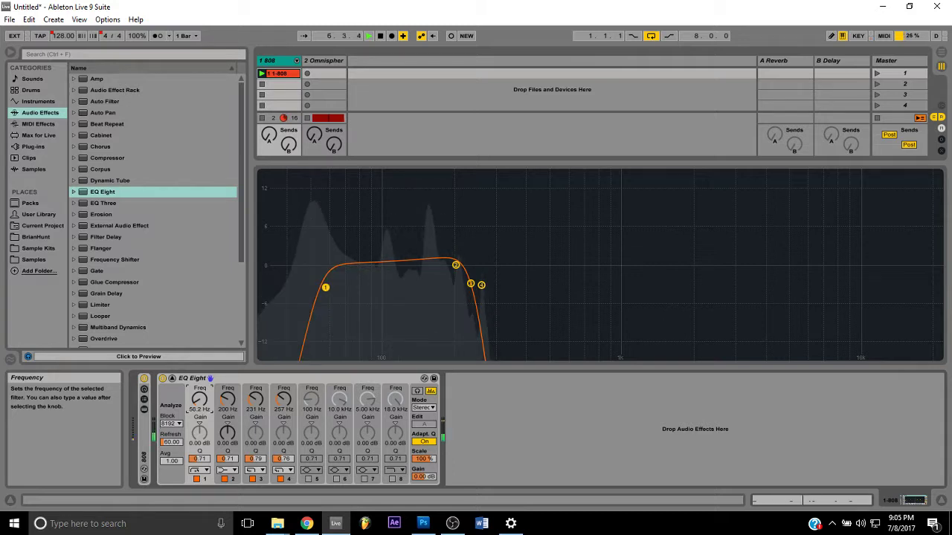
drag(199, 459, 199, 451)
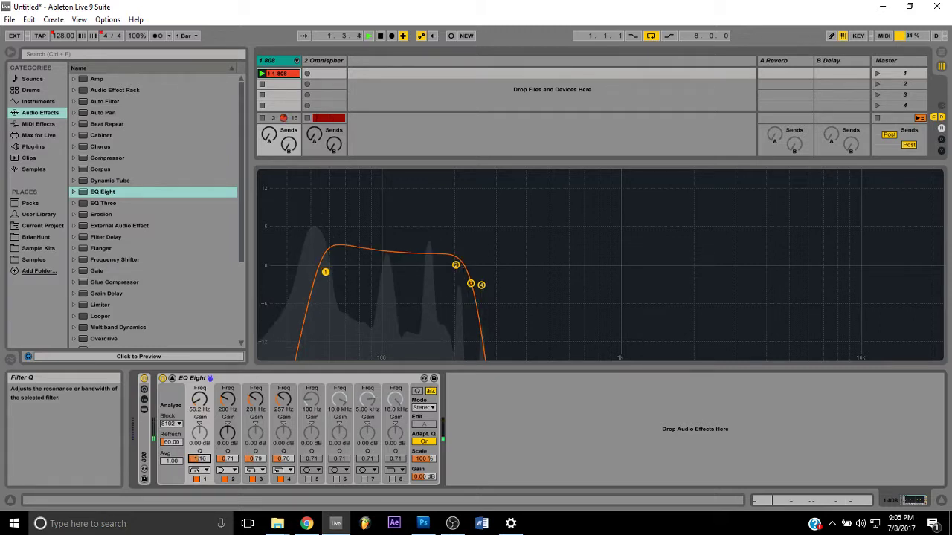
drag(200, 401, 200, 397)
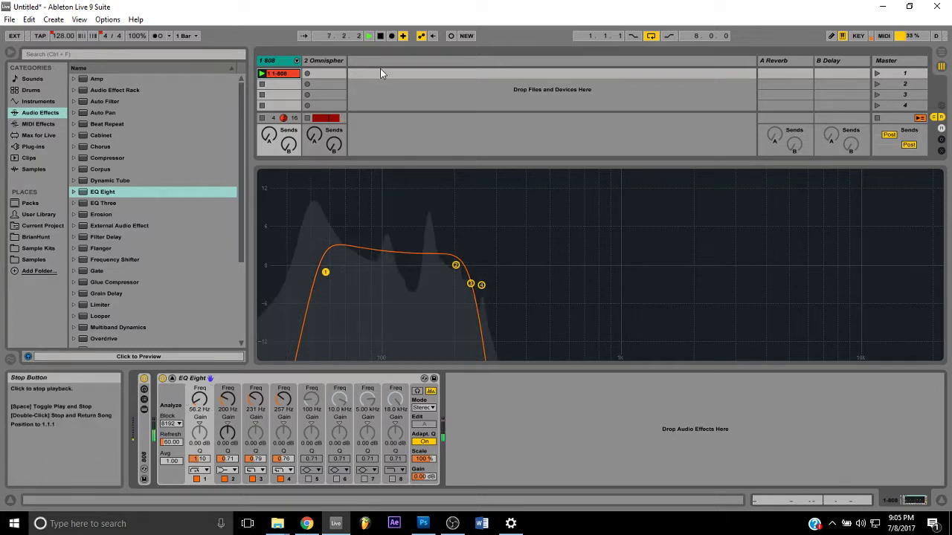
Collapse the EQ display and bypass EQ Eight during playback to compare, then re-enable it
click(171, 379)
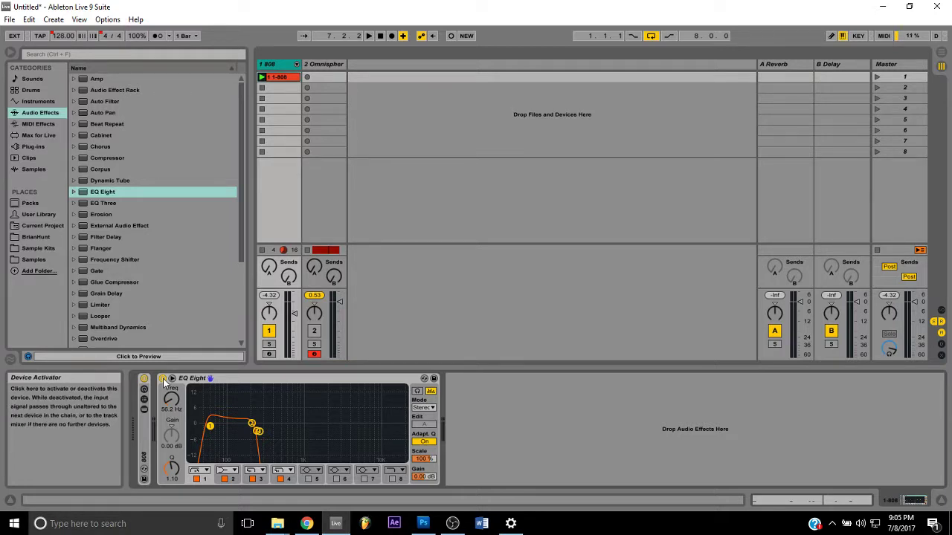
key(space)
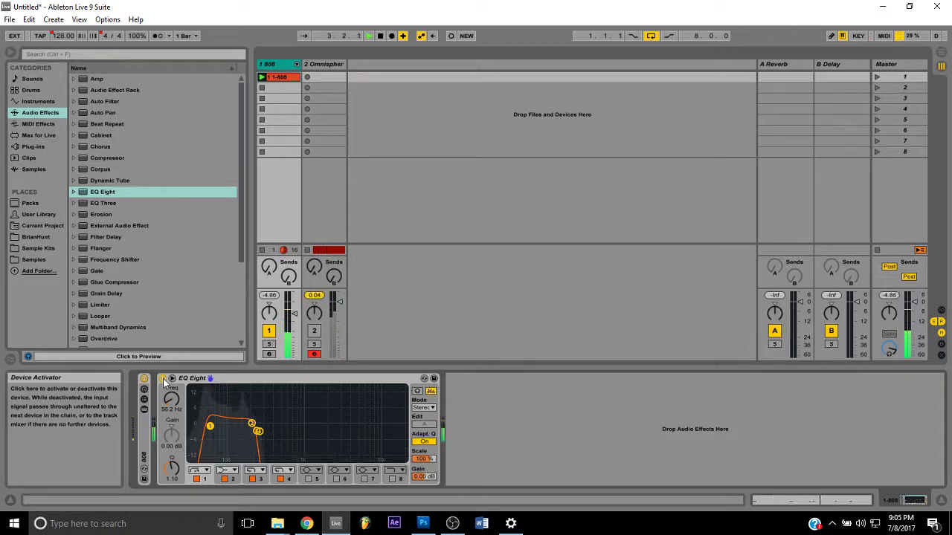
click(164, 380)
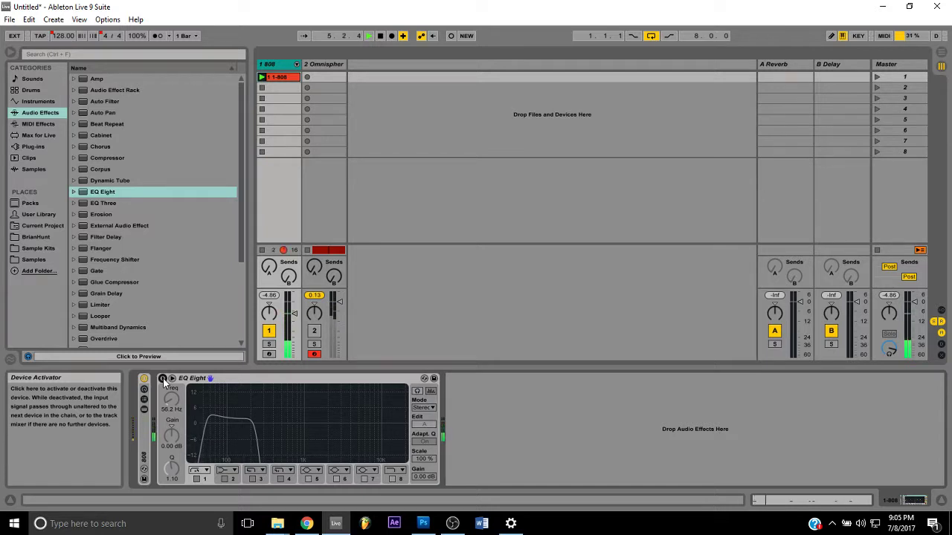
click(162, 379)
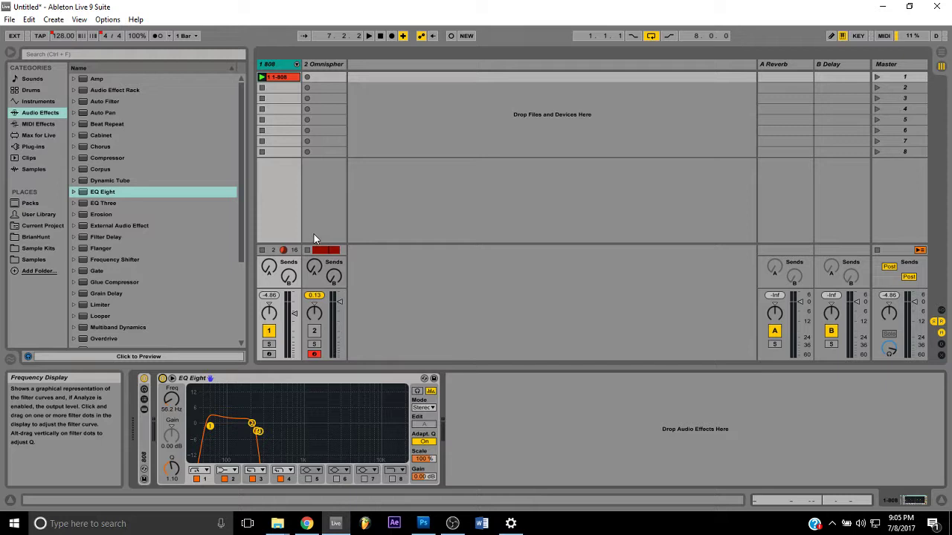
Drag a Saturator from Audio Effects into the 808 chain right after EQ Eight
click(170, 192)
scroll(159, 226, down, 3)
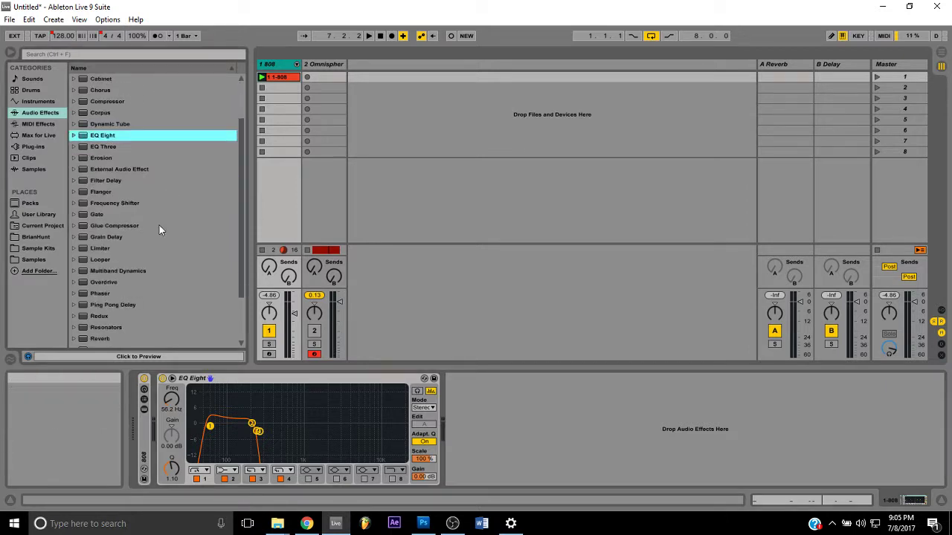
scroll(149, 253, down, 2)
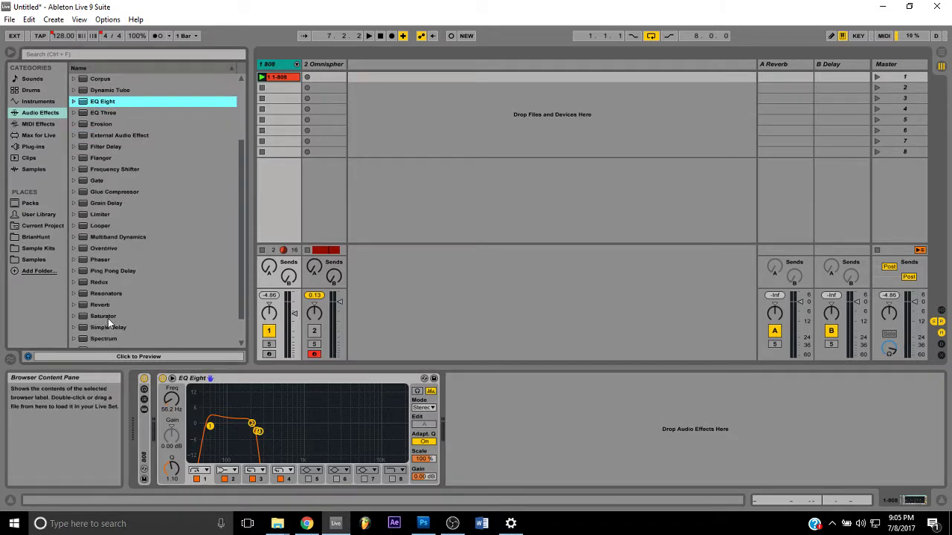
drag(96, 320, 491, 434)
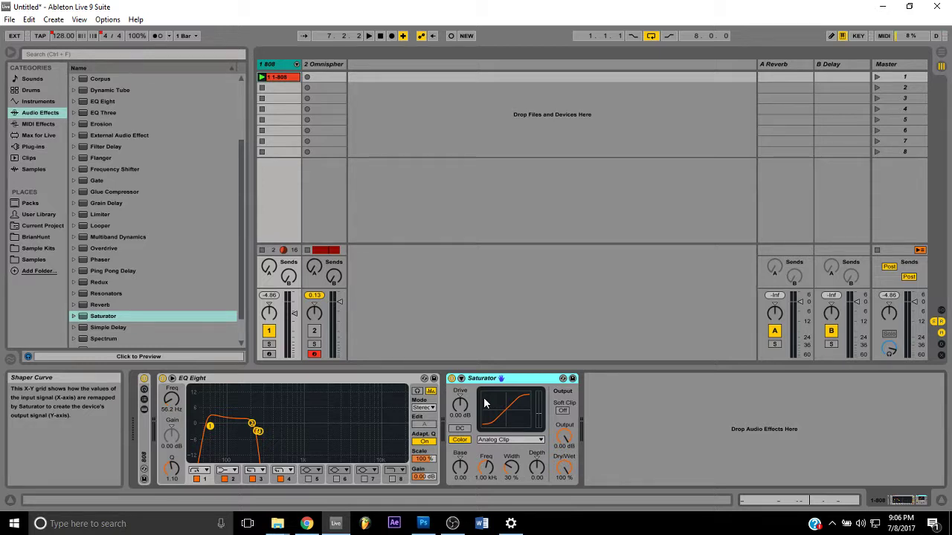
While the clip plays, set Saturator Drive to 3.43 dB and Dry/Wet to 54.8%
key(space)
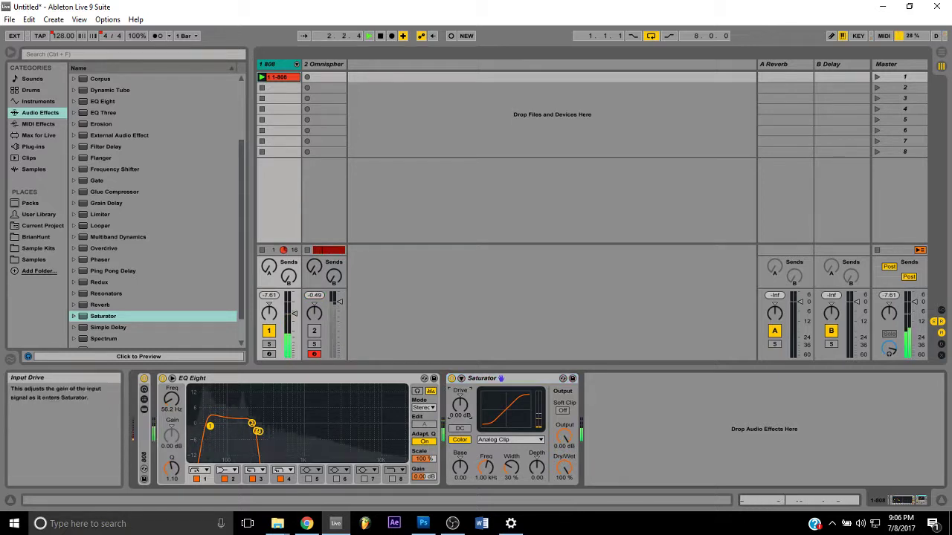
drag(460, 404, 459, 392)
drag(564, 467, 564, 480)
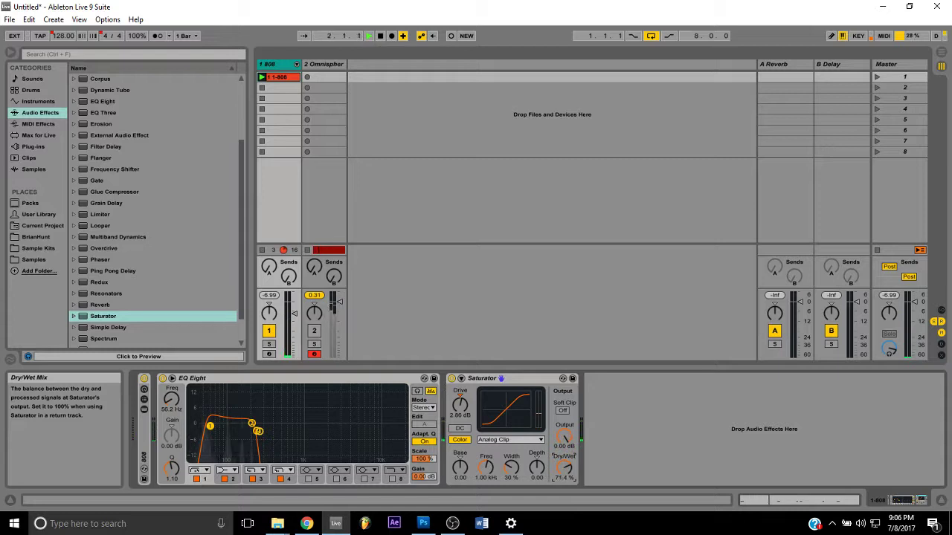
drag(460, 404, 460, 400)
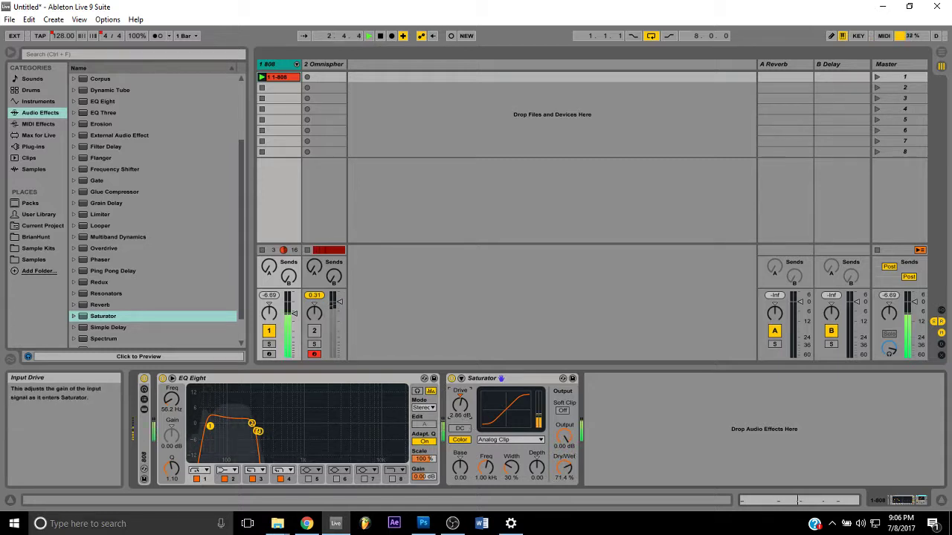
mouse_move(565, 467)
mouse_down()
mouse_move(565, 476)
mouse_move(560, 467)
mouse_up()
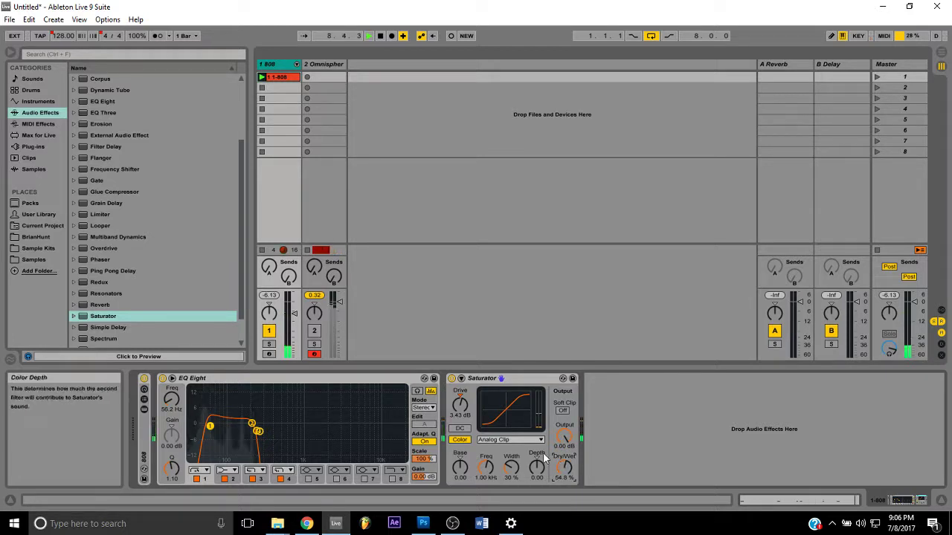
key(space)
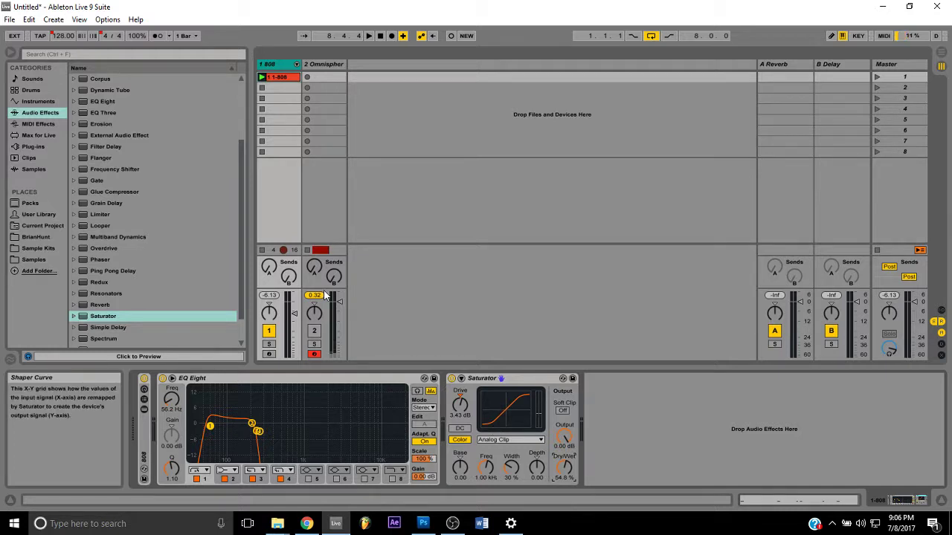
Add the Neutrino plug-in to the 808 chain after the Saturator
scroll(195, 223, down, 2)
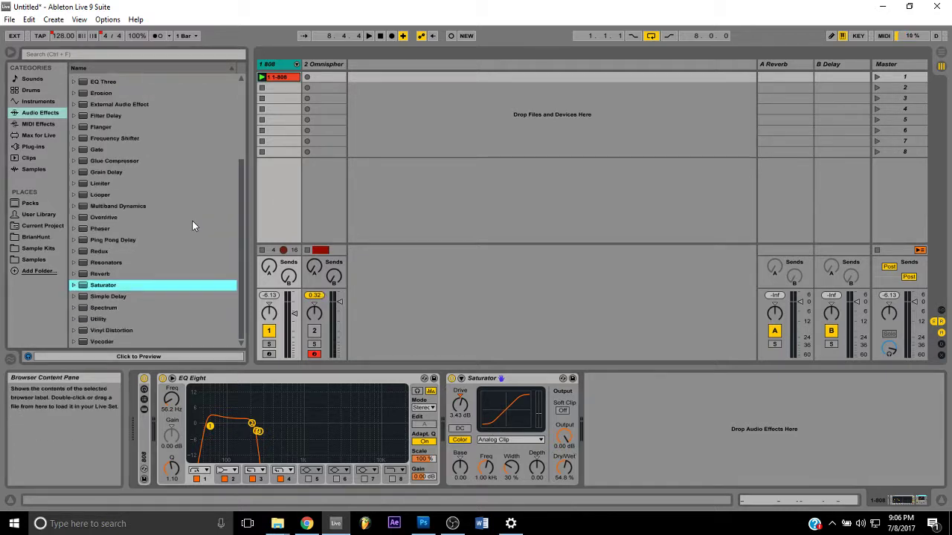
click(40, 146)
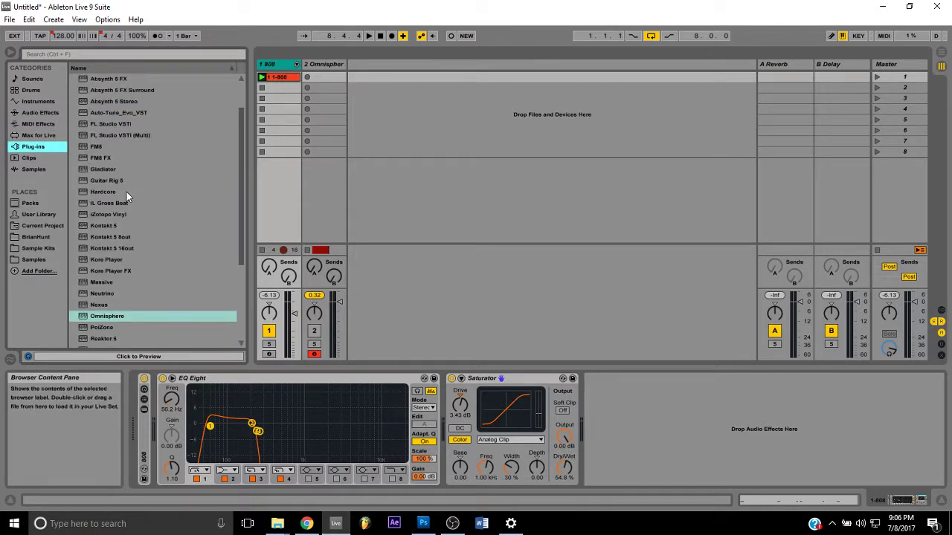
drag(109, 294, 481, 288)
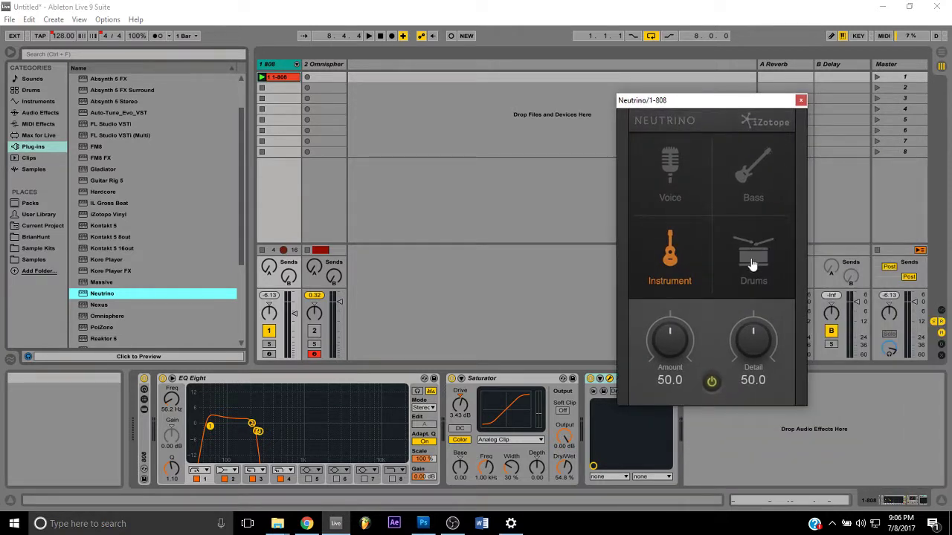
Set Neutrino to Drums with Detail 65.0, then move its window out of the way
click(752, 259)
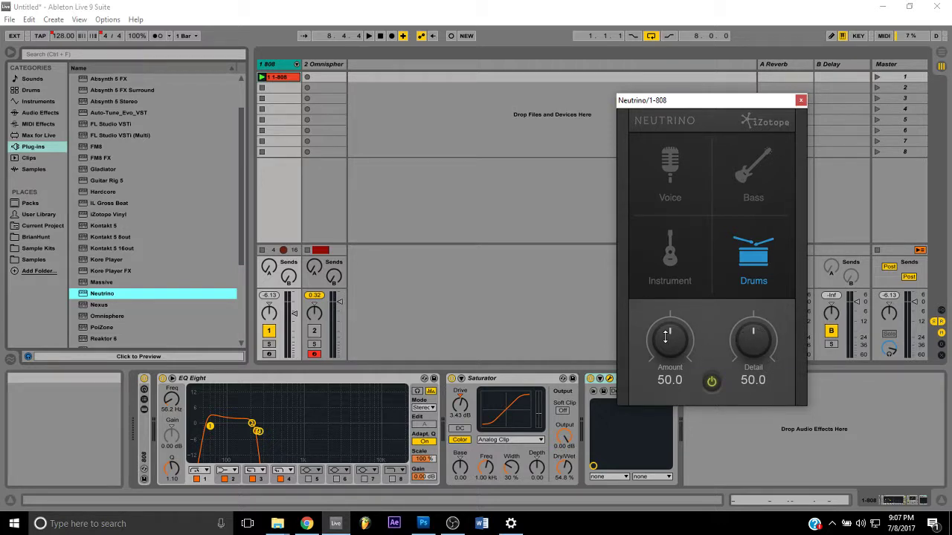
key(space)
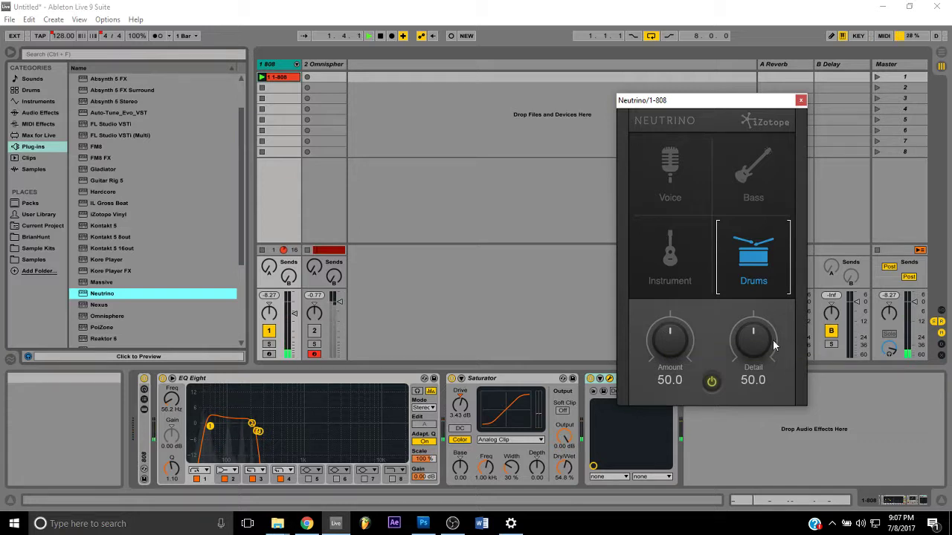
drag(760, 343, 761, 339)
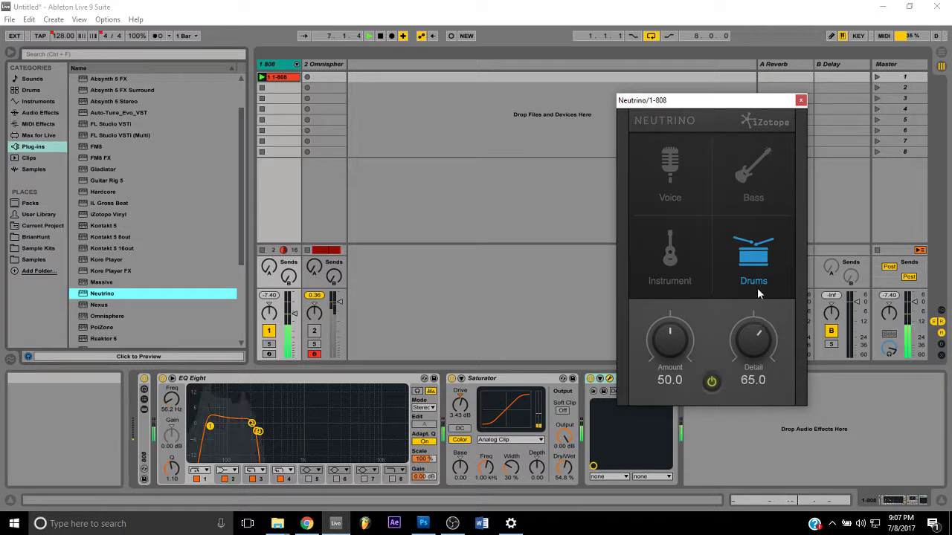
drag(751, 104, 705, 64)
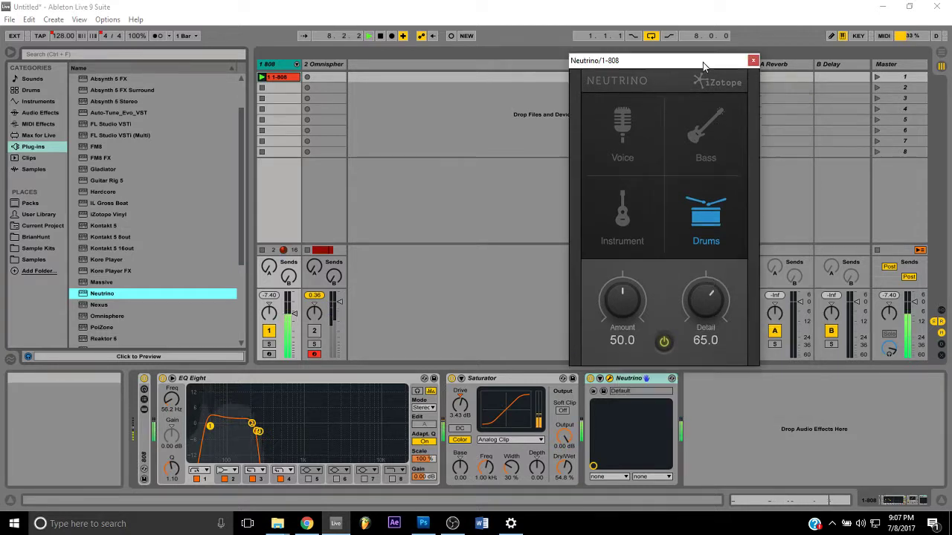
click(752, 60)
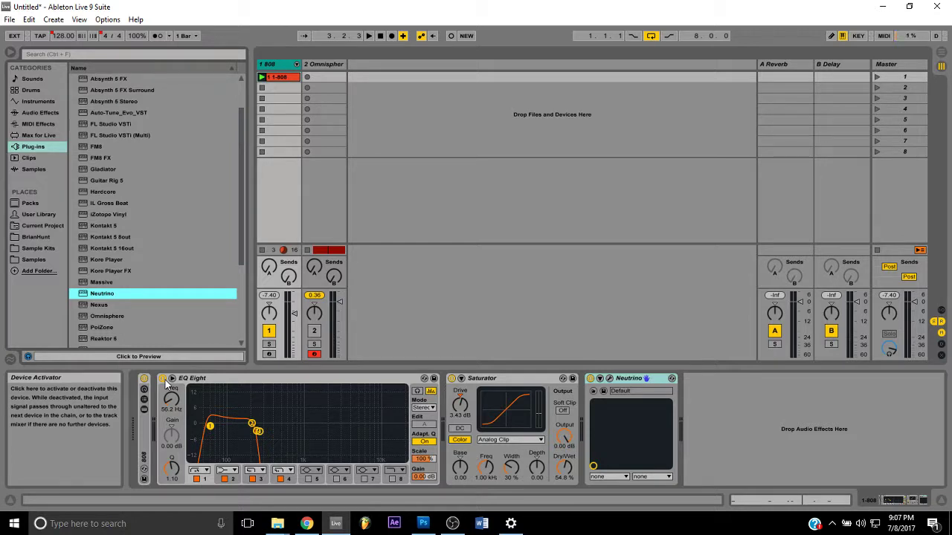
key(space)
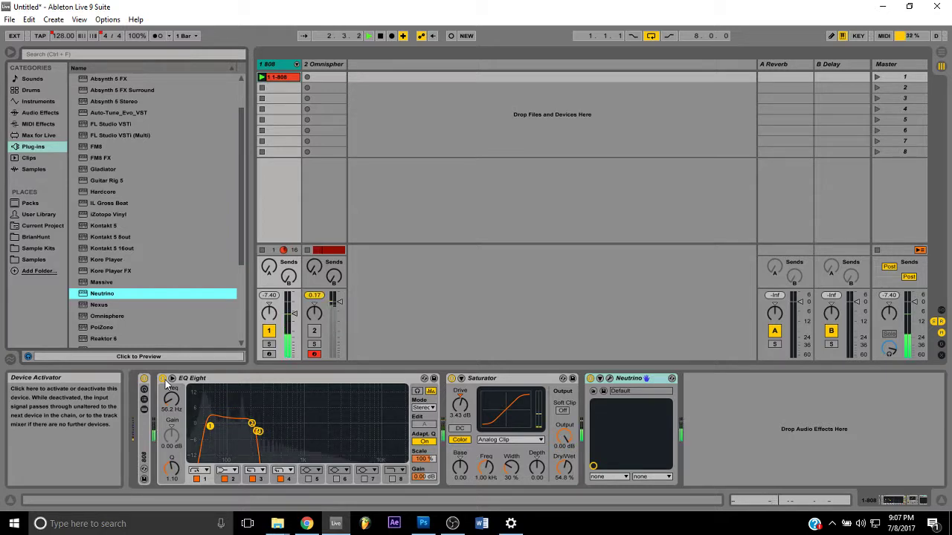
click(164, 380)
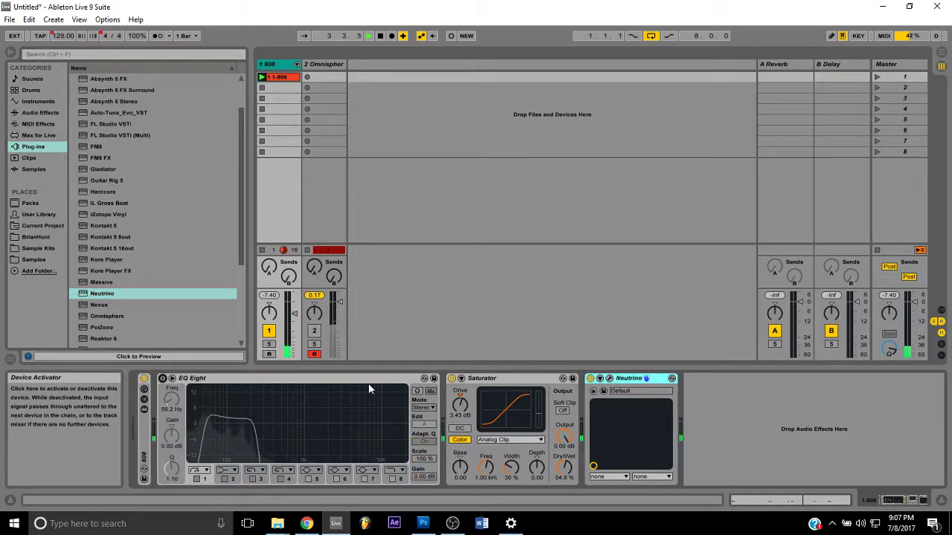
click(451, 378)
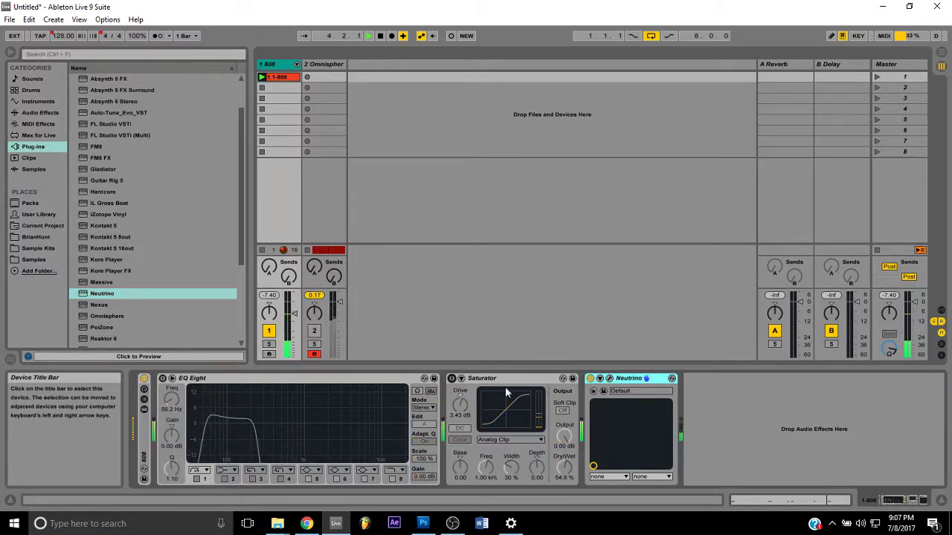
click(590, 380)
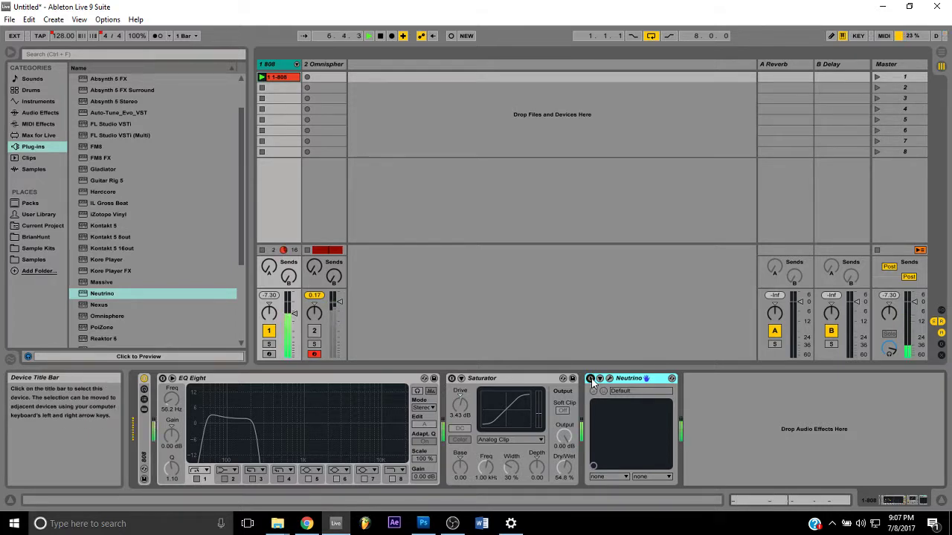
click(590, 379)
click(452, 379)
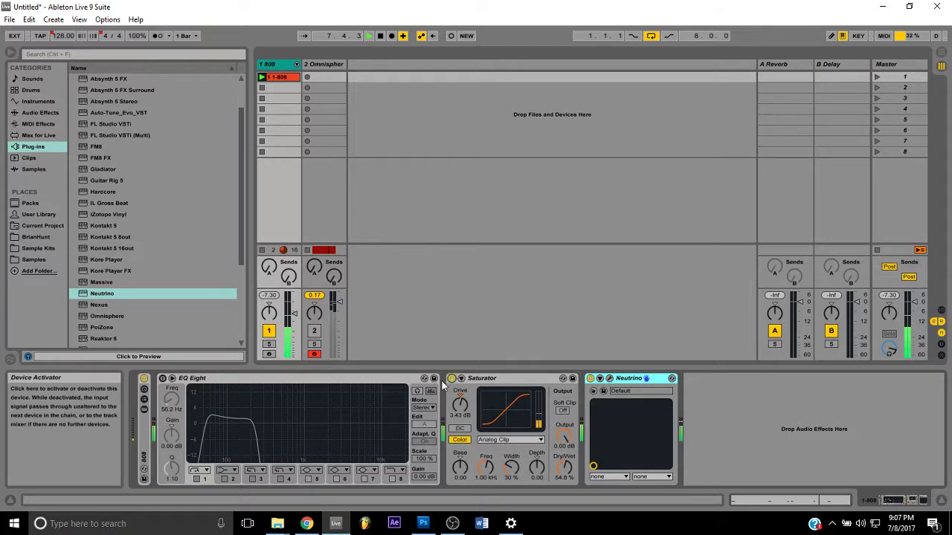
click(162, 378)
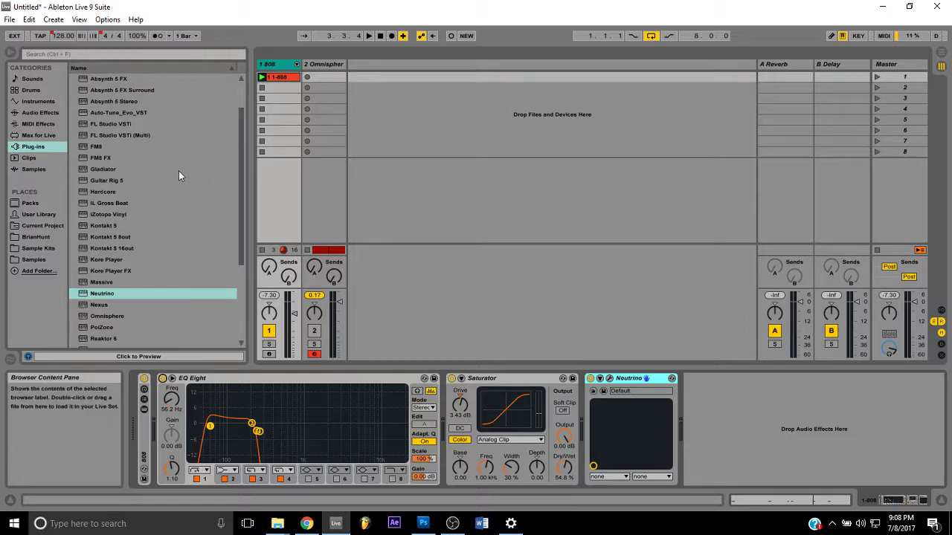
Drag a Compressor from Audio Effects into the chain after Neutrino
click(53, 113)
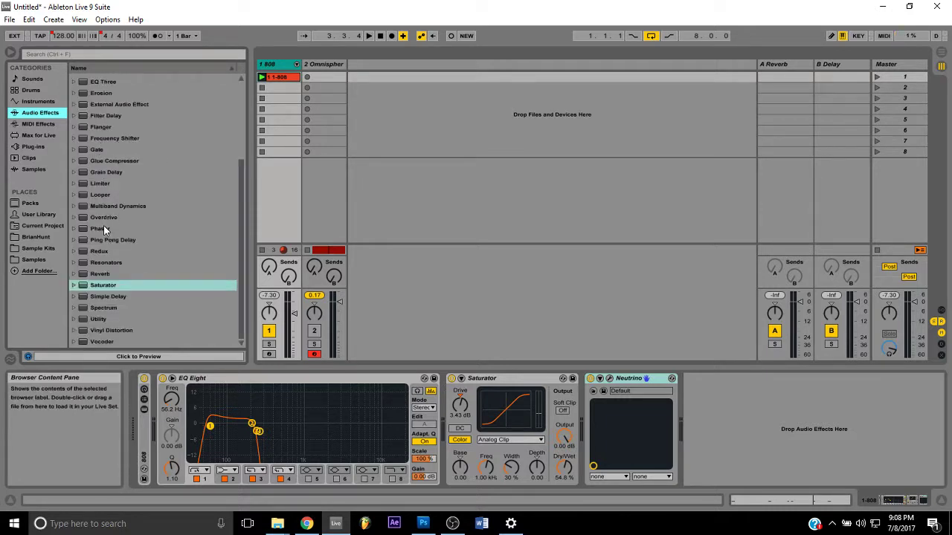
scroll(97, 259, up, 5)
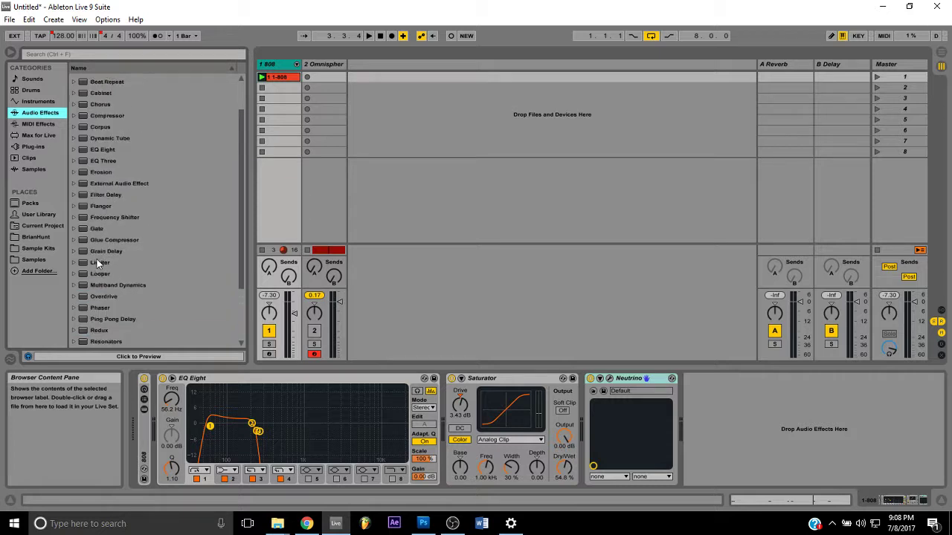
mouse_move(96, 128)
mouse_down()
mouse_move(191, 153)
mouse_move(719, 409)
mouse_move(688, 348)
mouse_move(685, 381)
mouse_move(699, 397)
mouse_up()
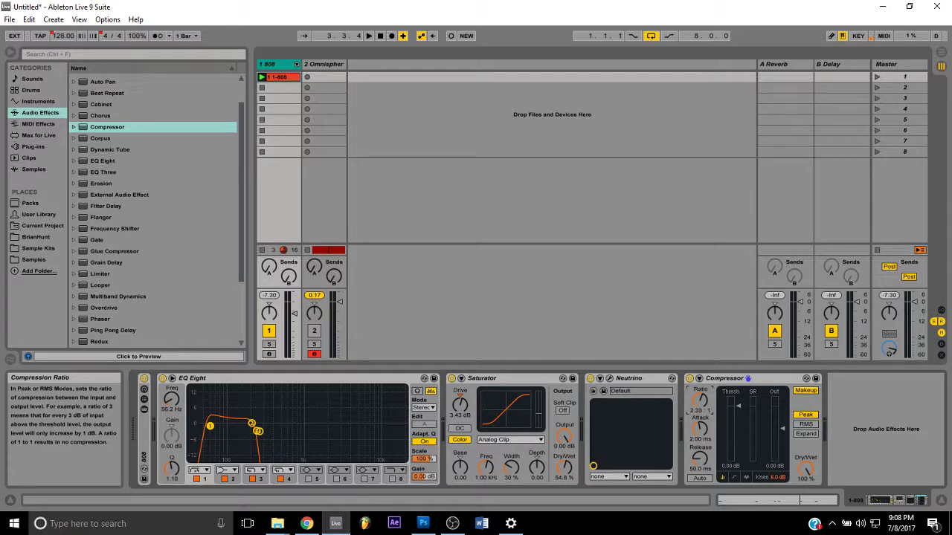
Set the Compressor ratio to 3.10:1, attack to 0.73 ms and threshold to -8.48 dB, then play
mouse_move(699, 397)
mouse_down()
mouse_move(708, 419)
mouse_move(697, 413)
mouse_up()
text(3.1)
key(Return)
click(705, 433)
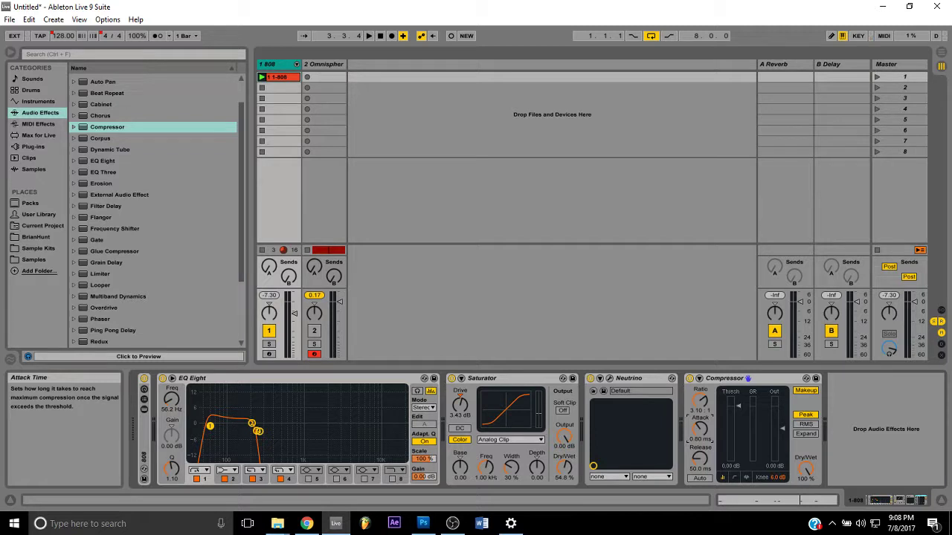
drag(706, 433, 705, 440)
drag(740, 406, 740, 409)
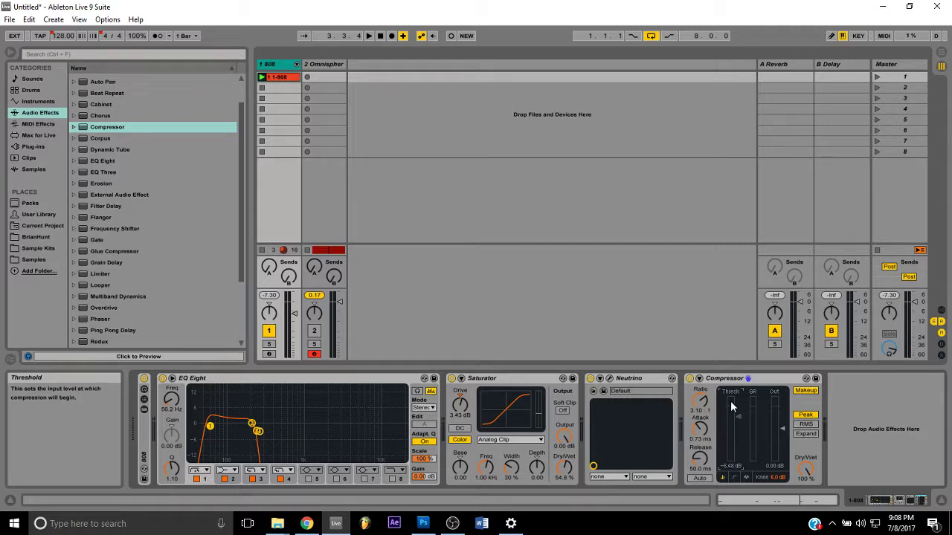
key(space)
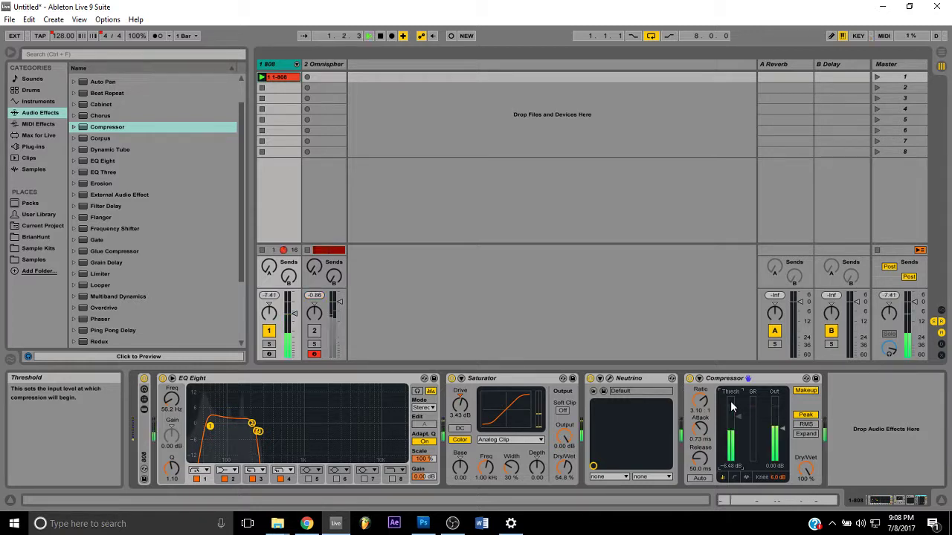